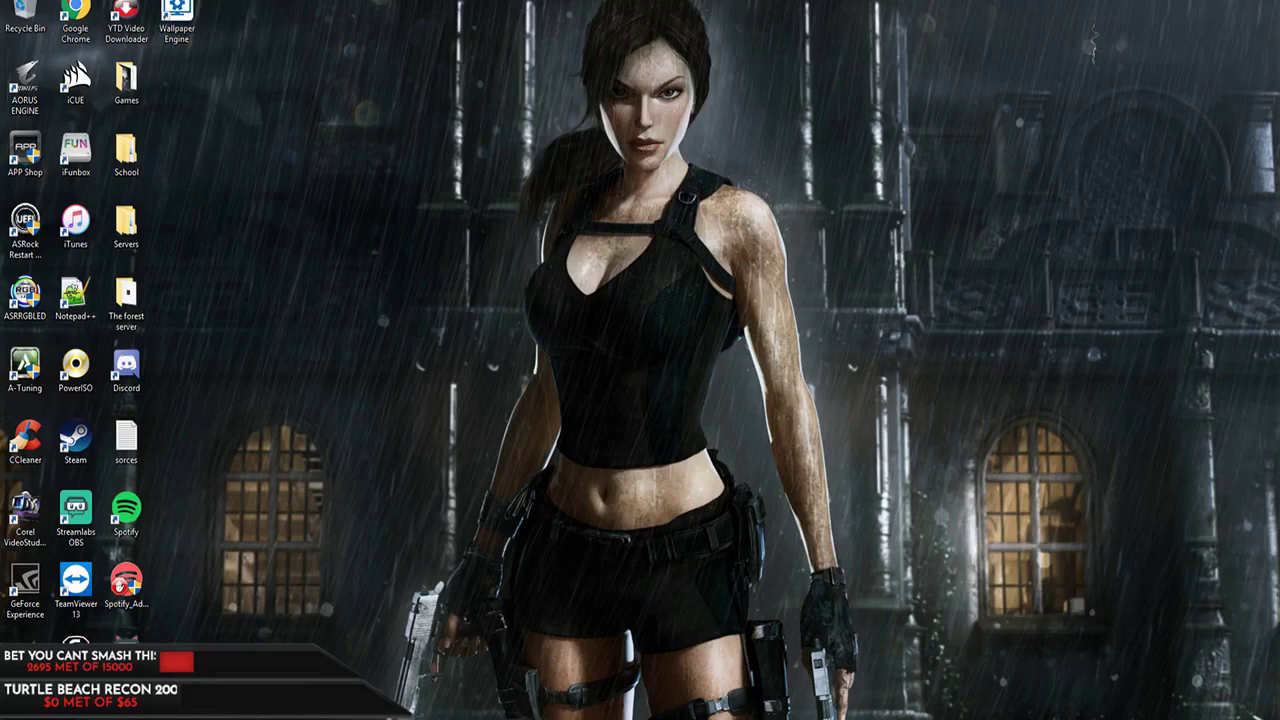
- Locate the wallpaper32 (32 bit) background process in Task Manager, view its available actions and minimize the window
key("ctrl+shift+Escape")
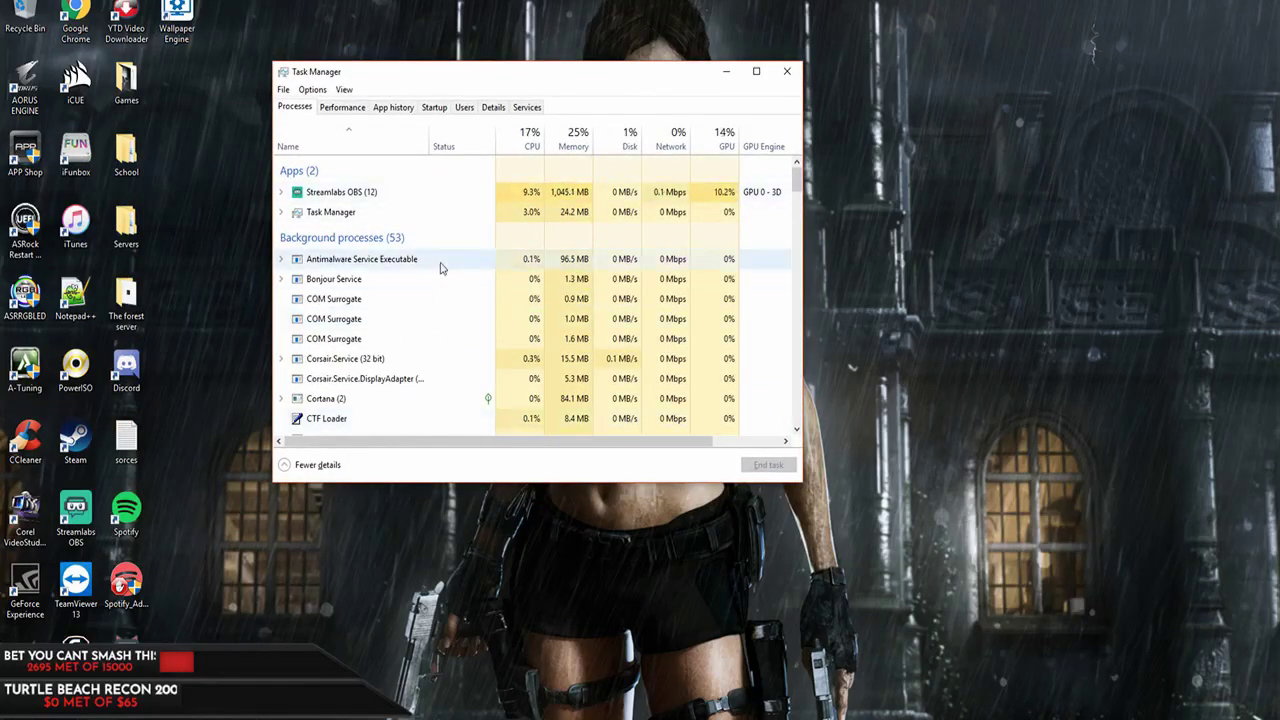
scroll(443, 285, "down", 4)
scroll(448, 300, "down", 12)
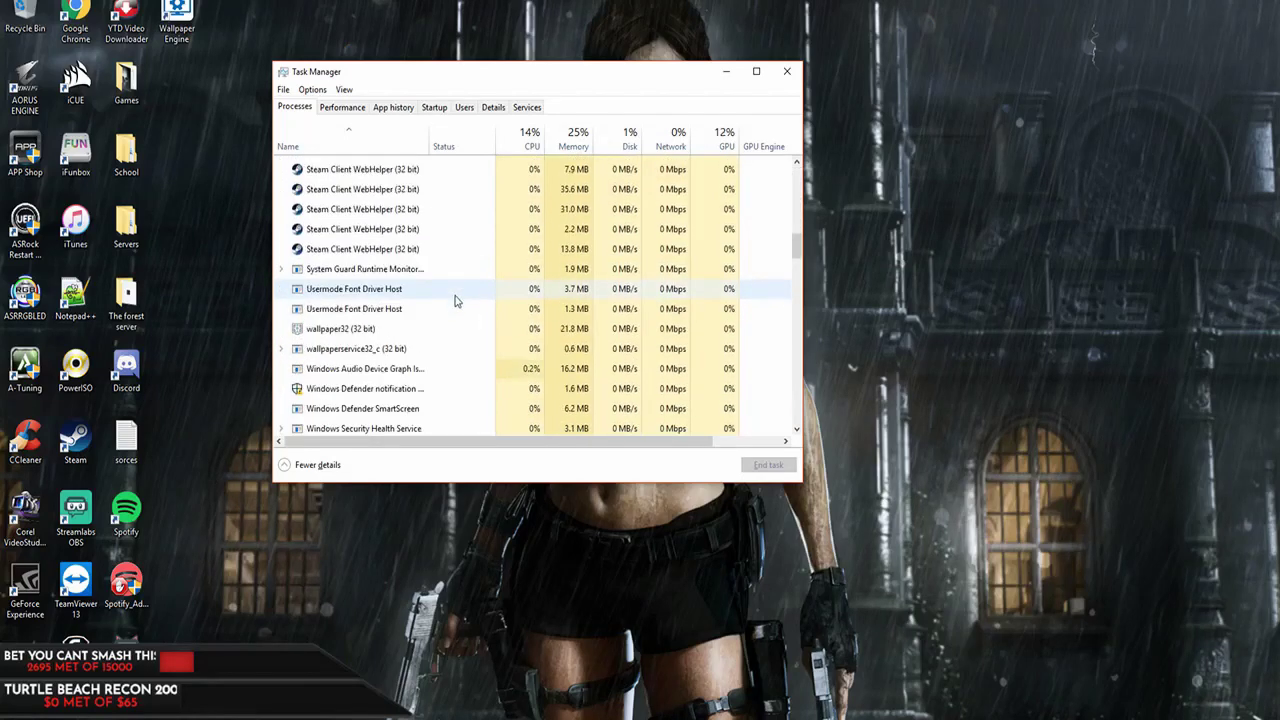
scroll(410, 220, "up", 1)
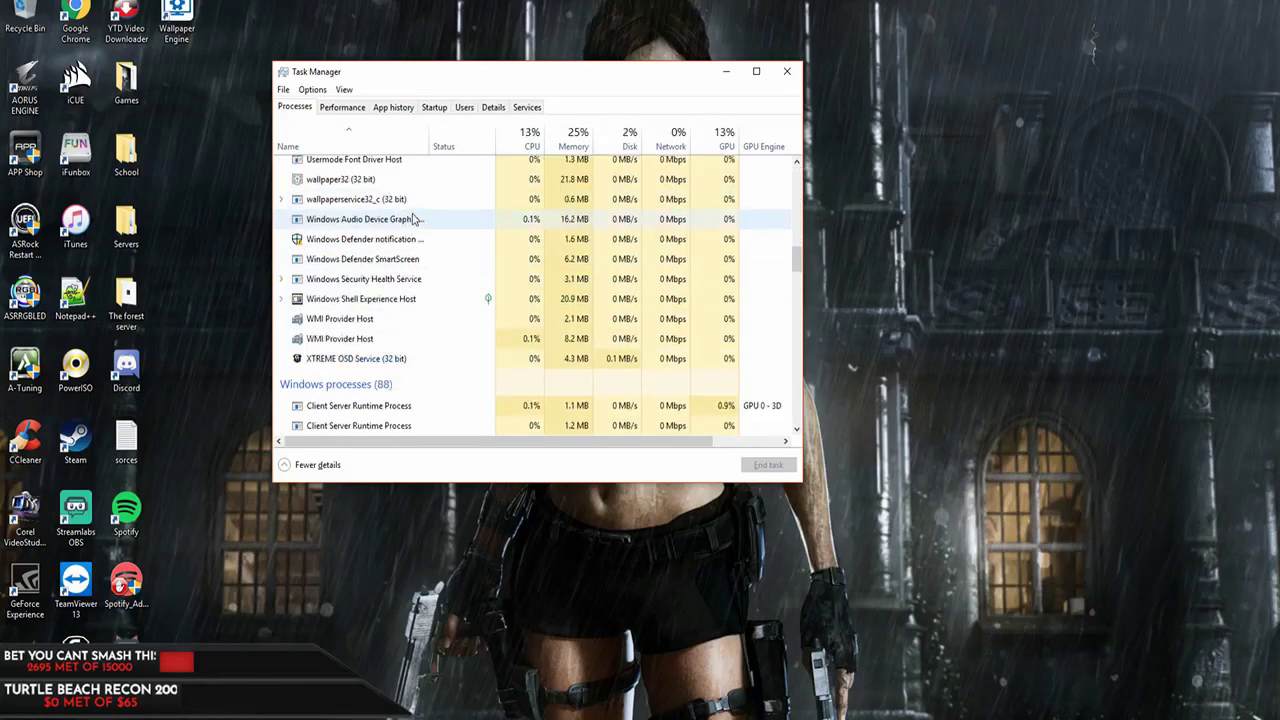
left_click(405, 184)
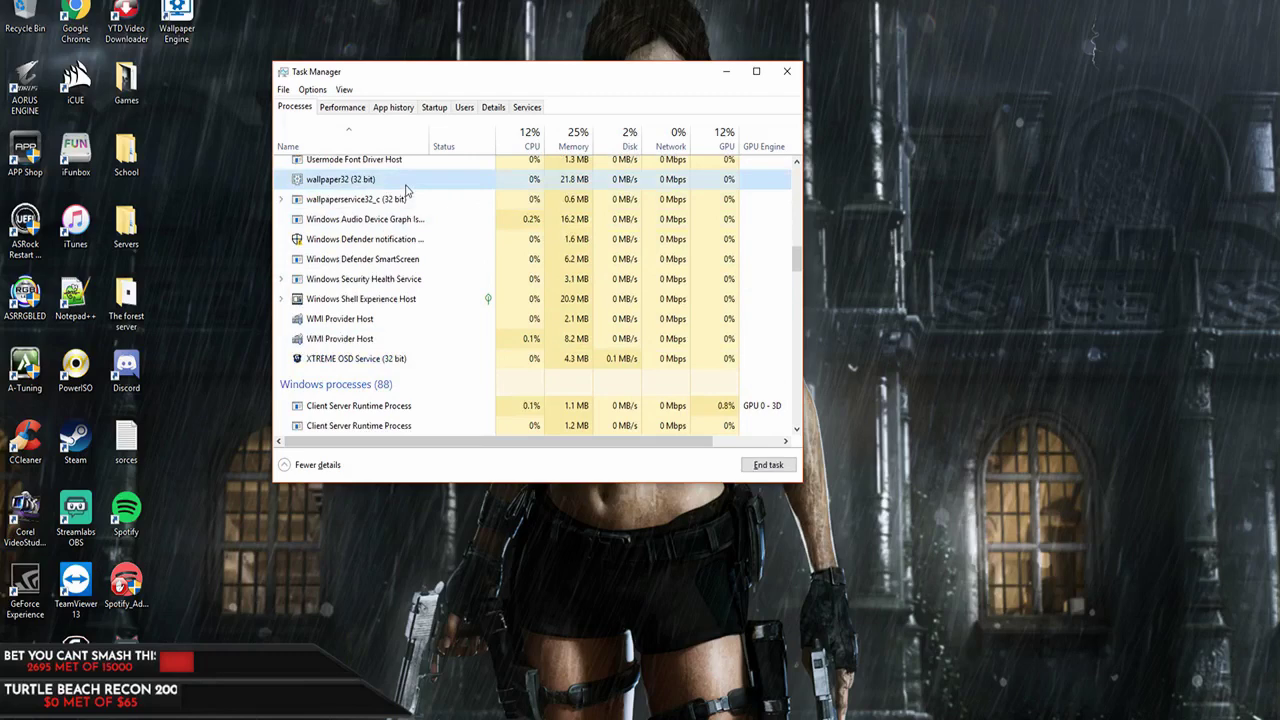
right_click(407, 190)
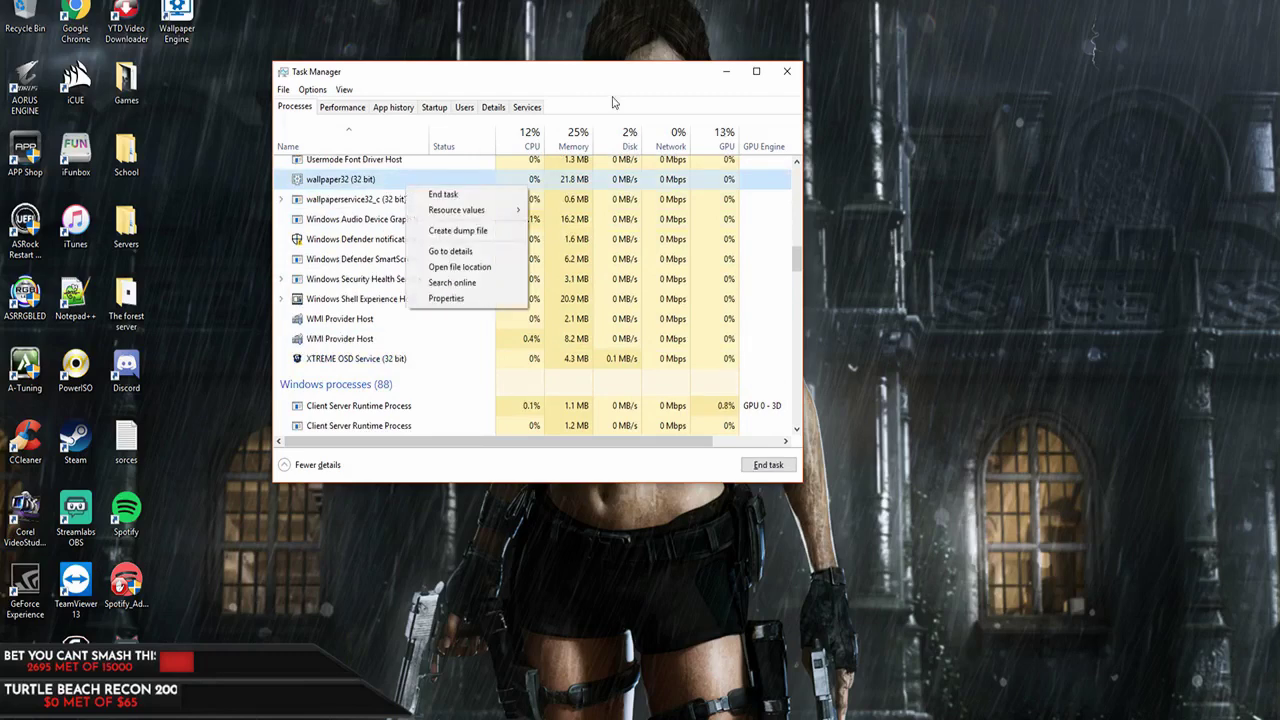
left_click(638, 80)
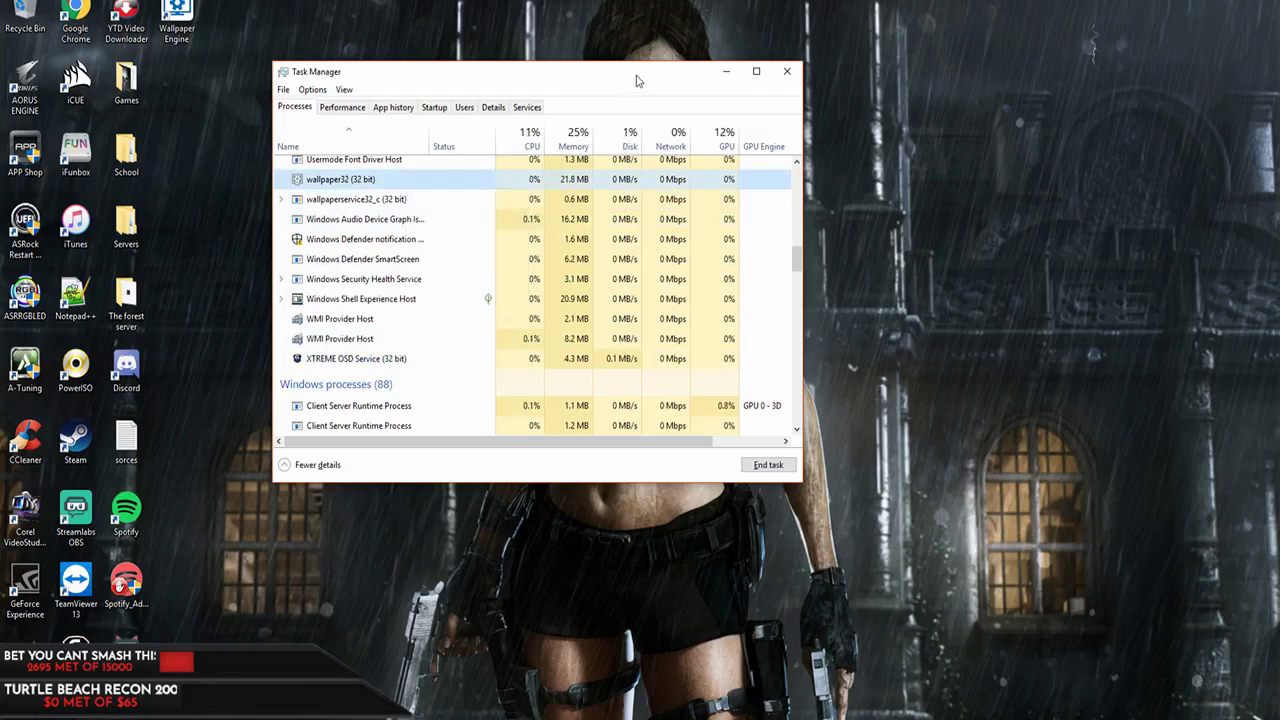
left_click(725, 72)
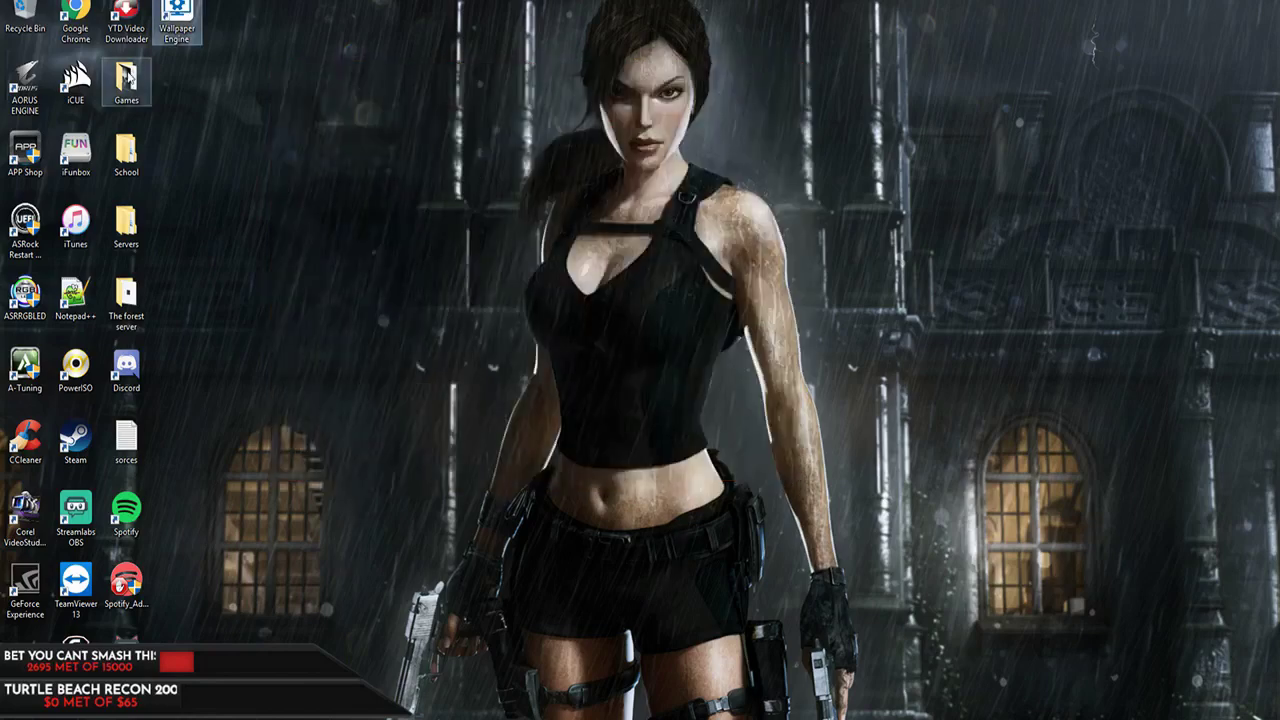
- Try launching PLAYERUNKNOWN'S BATTLEGROUNDS from the desktop Games folder, and close its crash reporter without sending a report
double_click(126, 80)
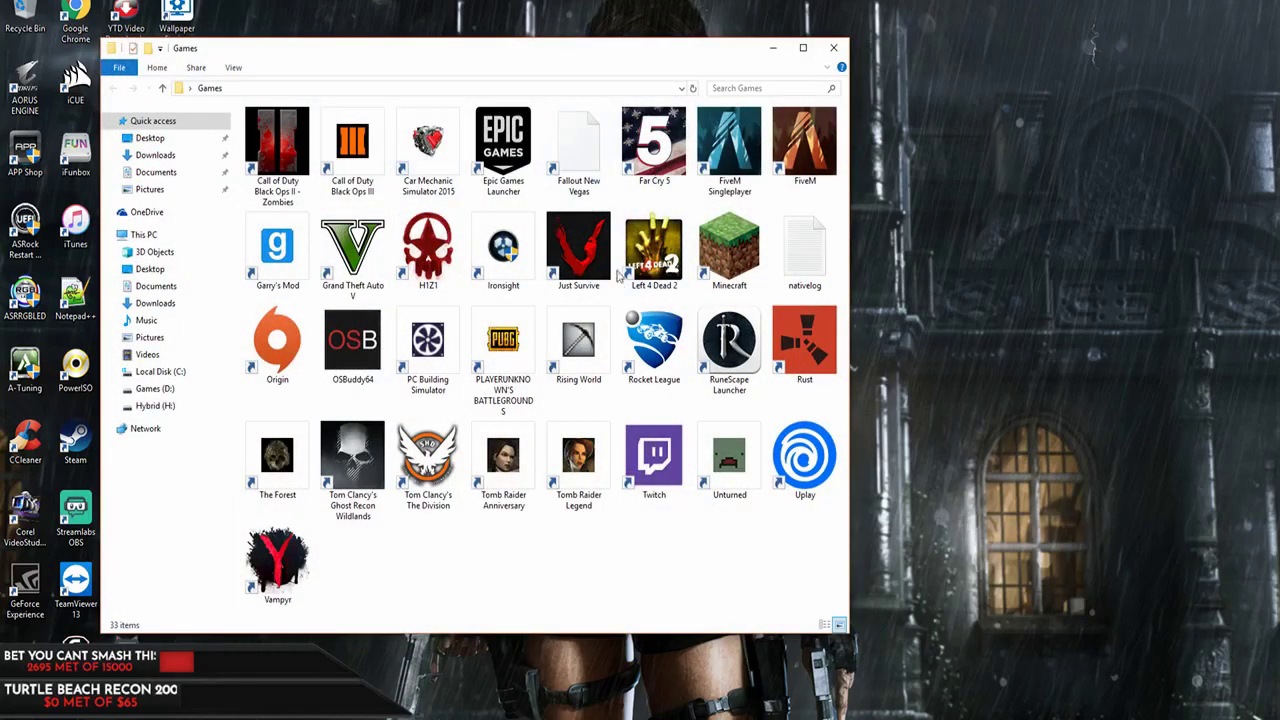
left_click(833, 48)
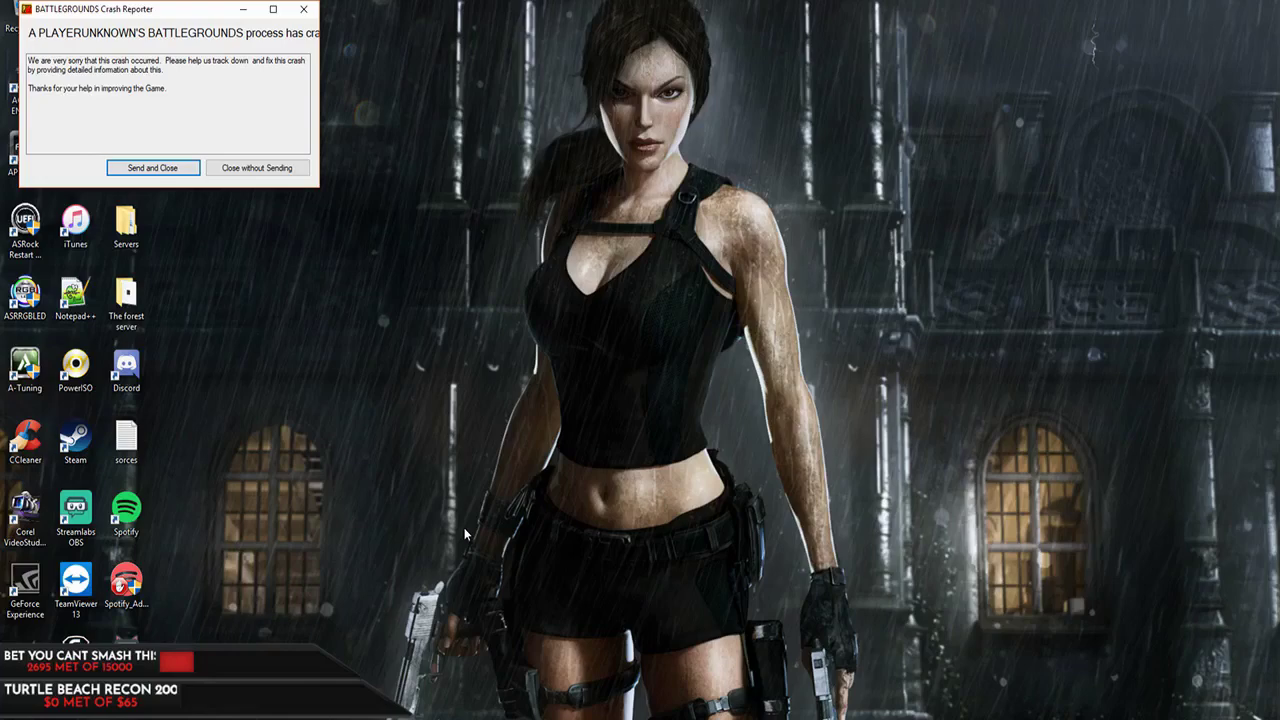
left_click(296, 168)
- End the wallpaper32 (32 bit) process in Task Manager
key("ctrl+shift+Escape")
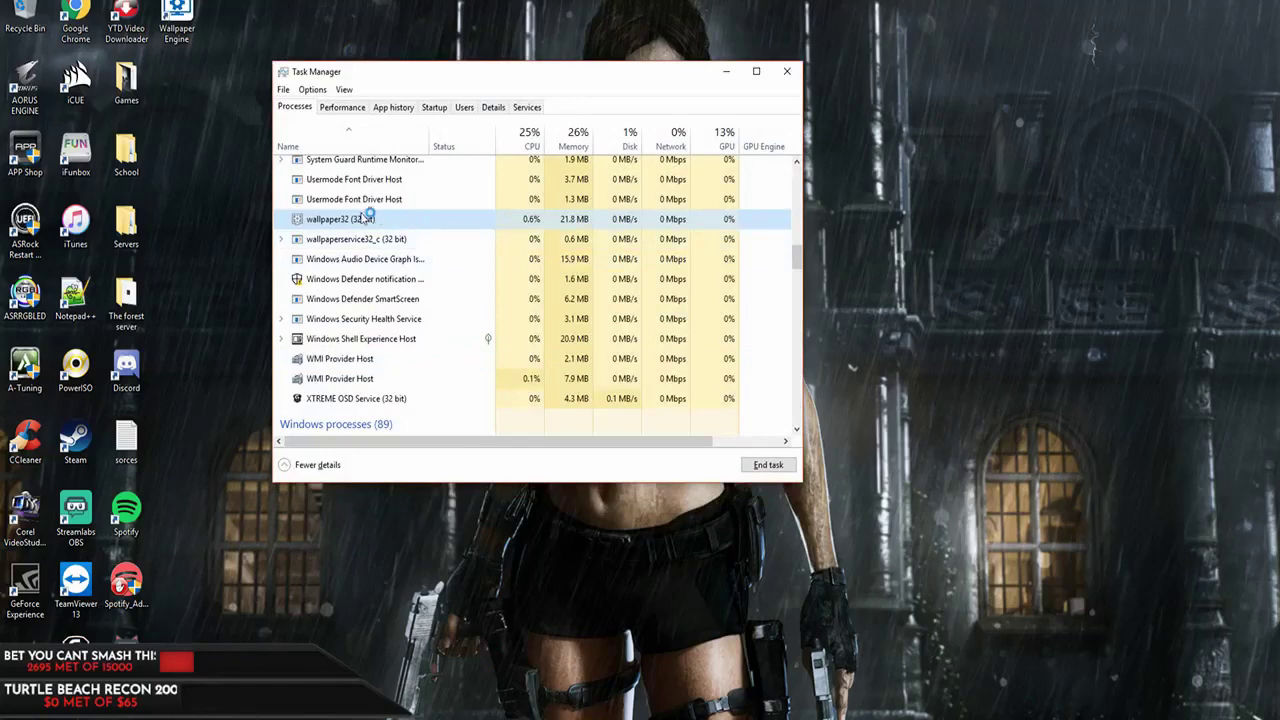
key("Delete")
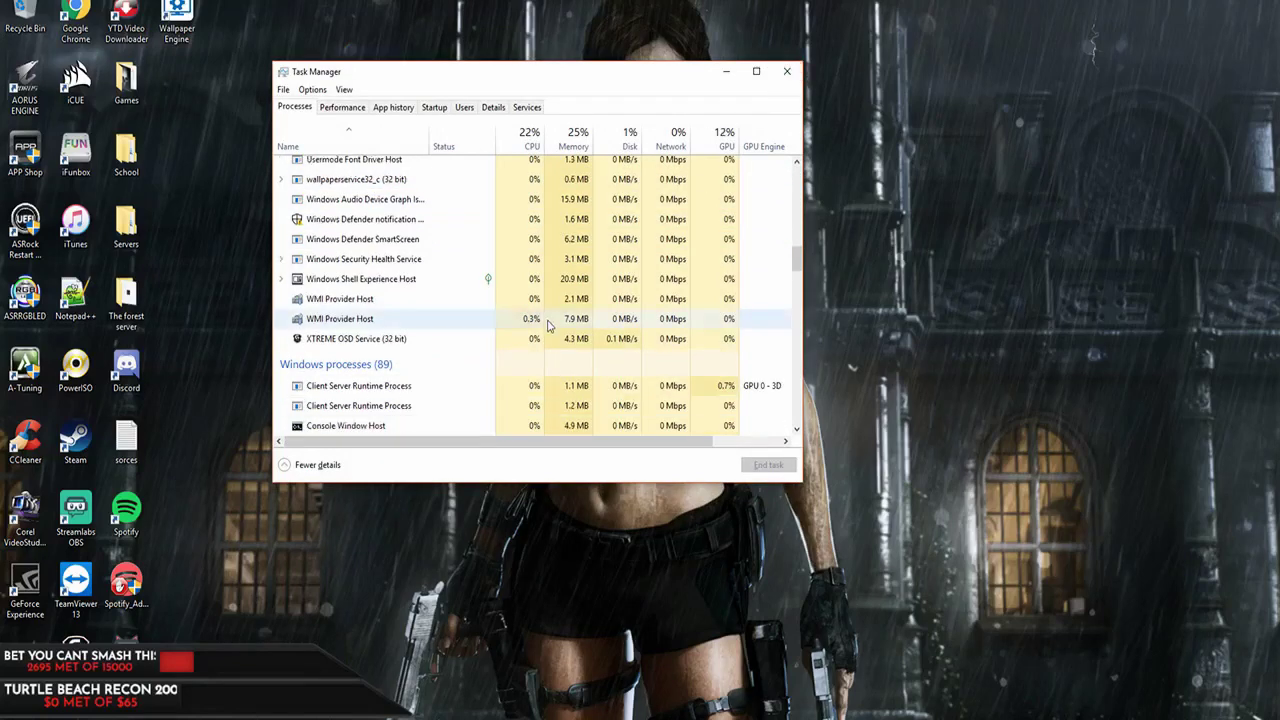
- Examine the full list of apps, background and Windows processes for remaining wallpaper processes, and close Task Manager
scroll(548, 325, "up", 15)
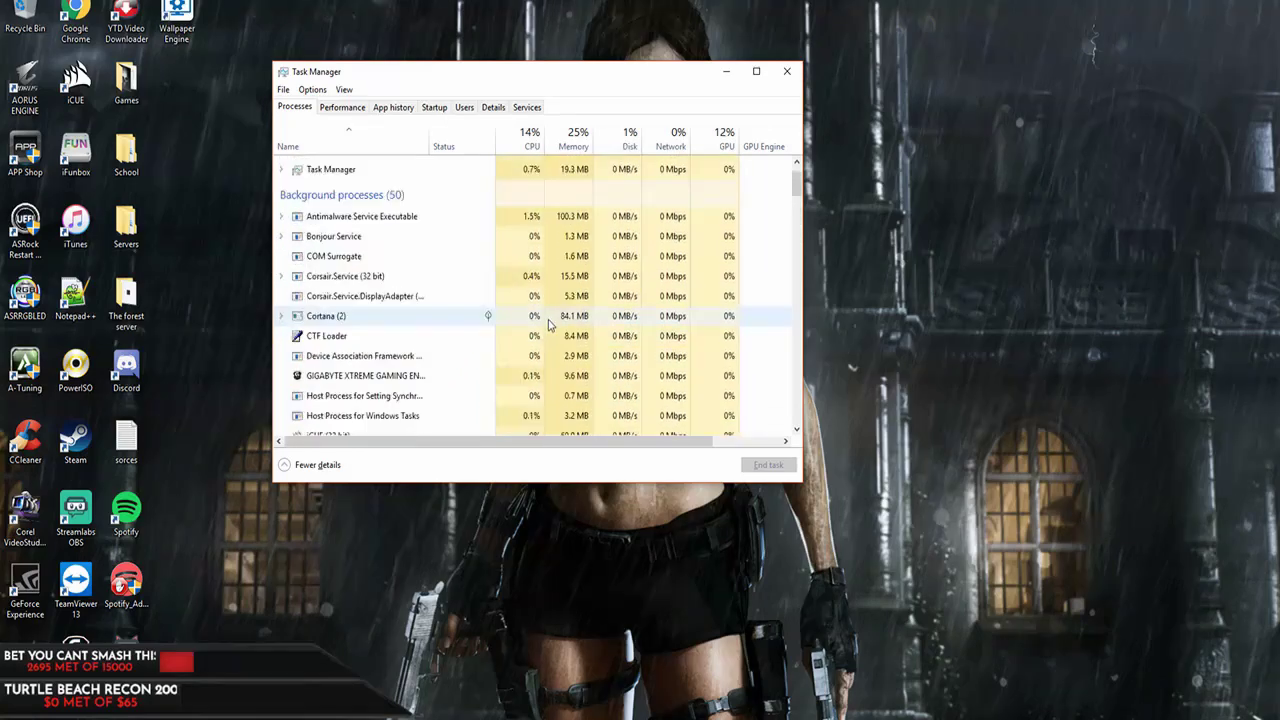
scroll(548, 325, "up", 2)
scroll(548, 325, "down", 12)
left_click(926, 442)
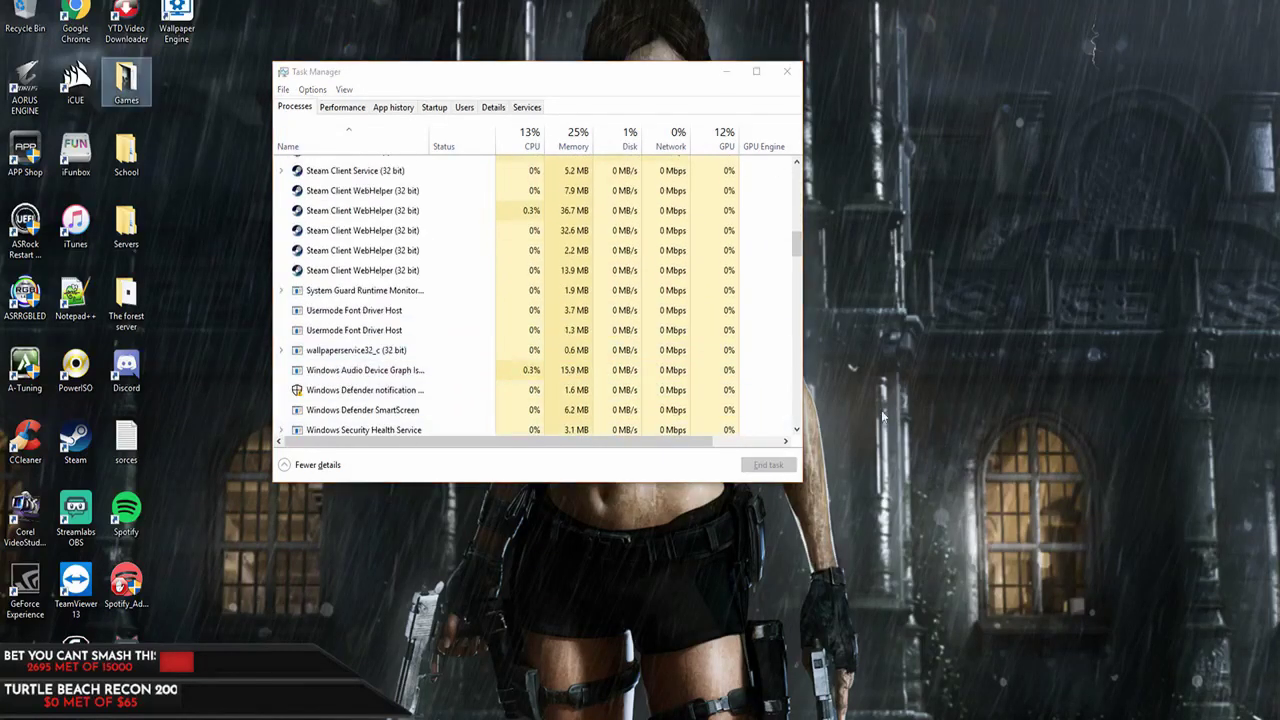
key("super+d")
key("super+d")
scroll(452, 318, "down", 3)
scroll(452, 318, "down", 15)
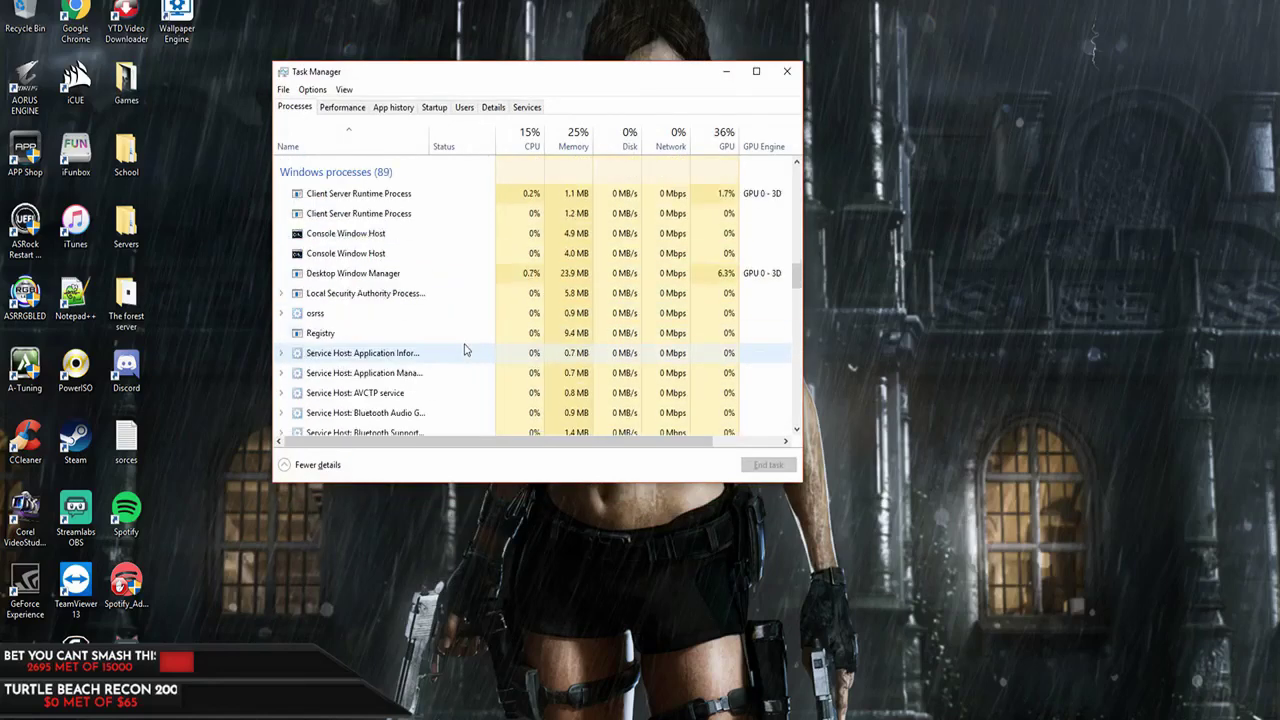
scroll(440, 396, "down", 10)
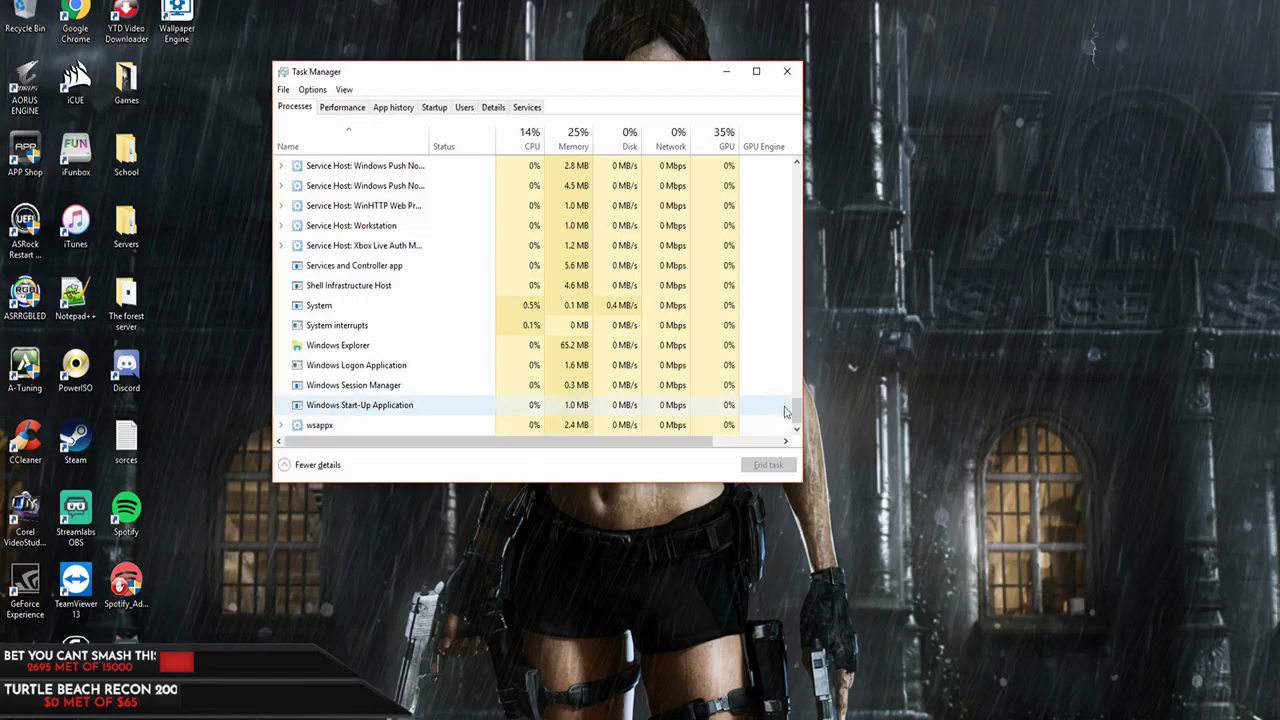
scroll(726, 400, "up", 20)
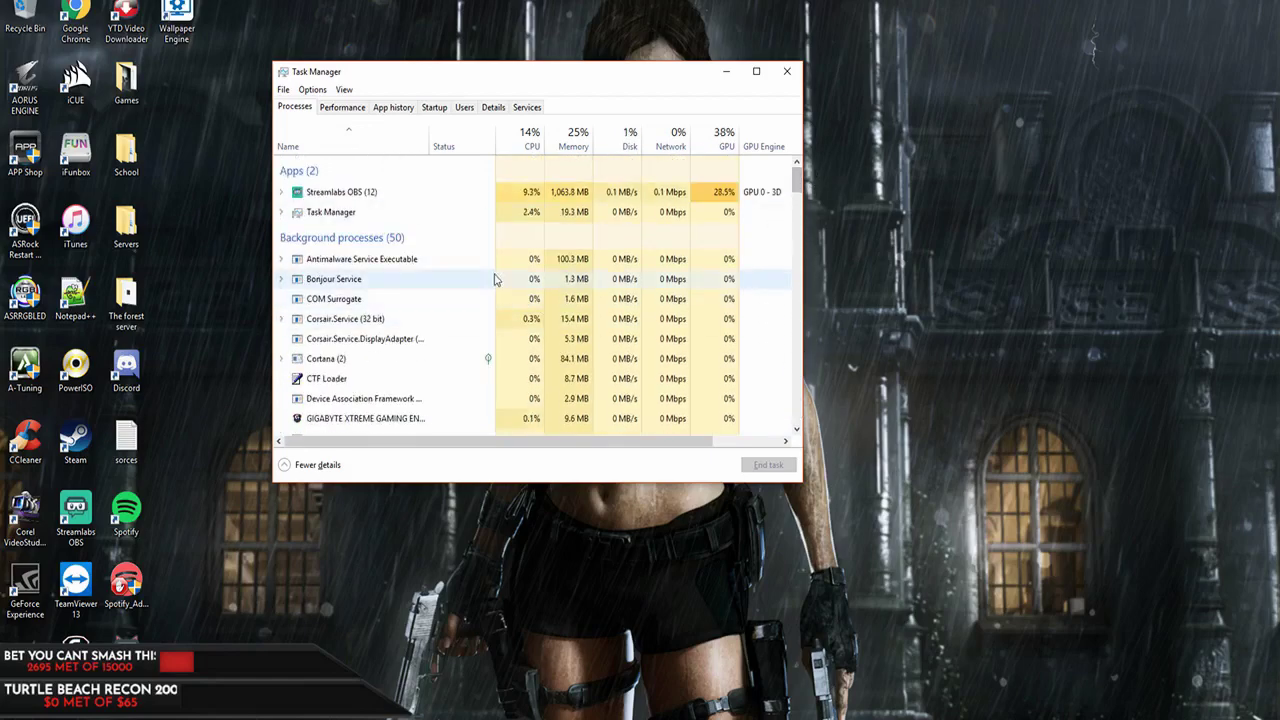
scroll(494, 277, "down", 4)
scroll(461, 330, "down", 5)
scroll(461, 330, "down", 4)
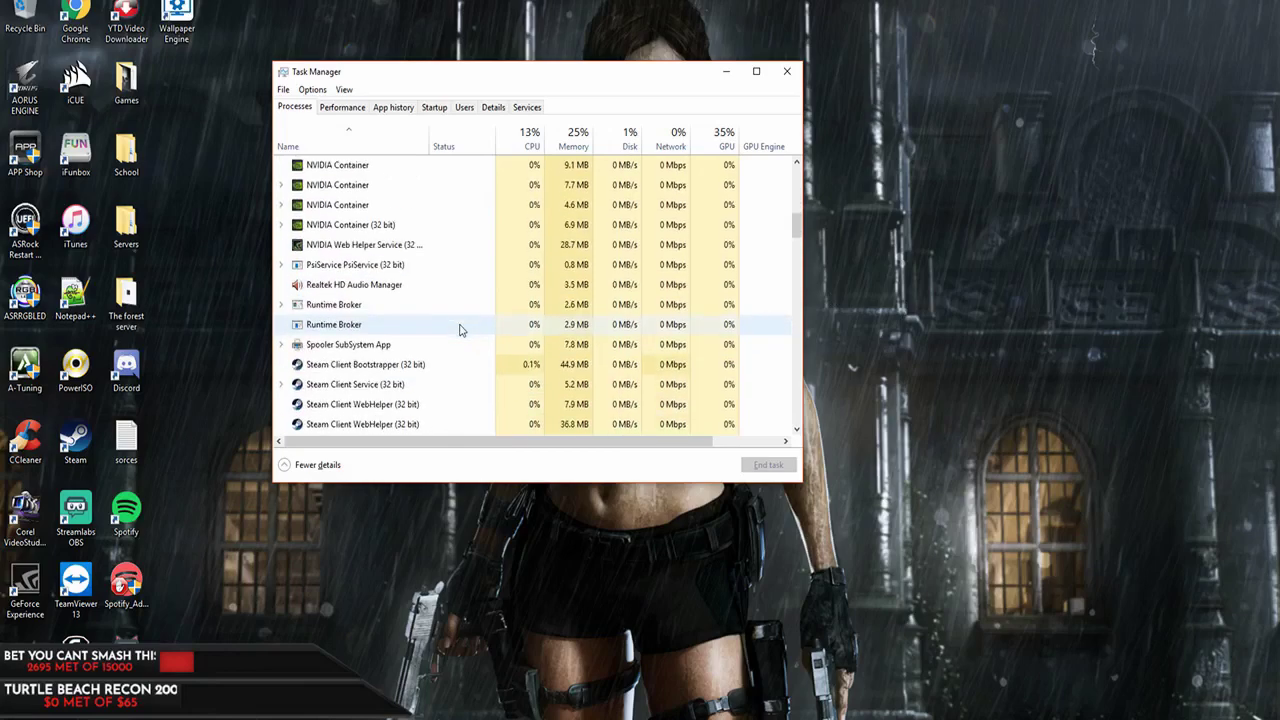
scroll(450, 300, "down", 3)
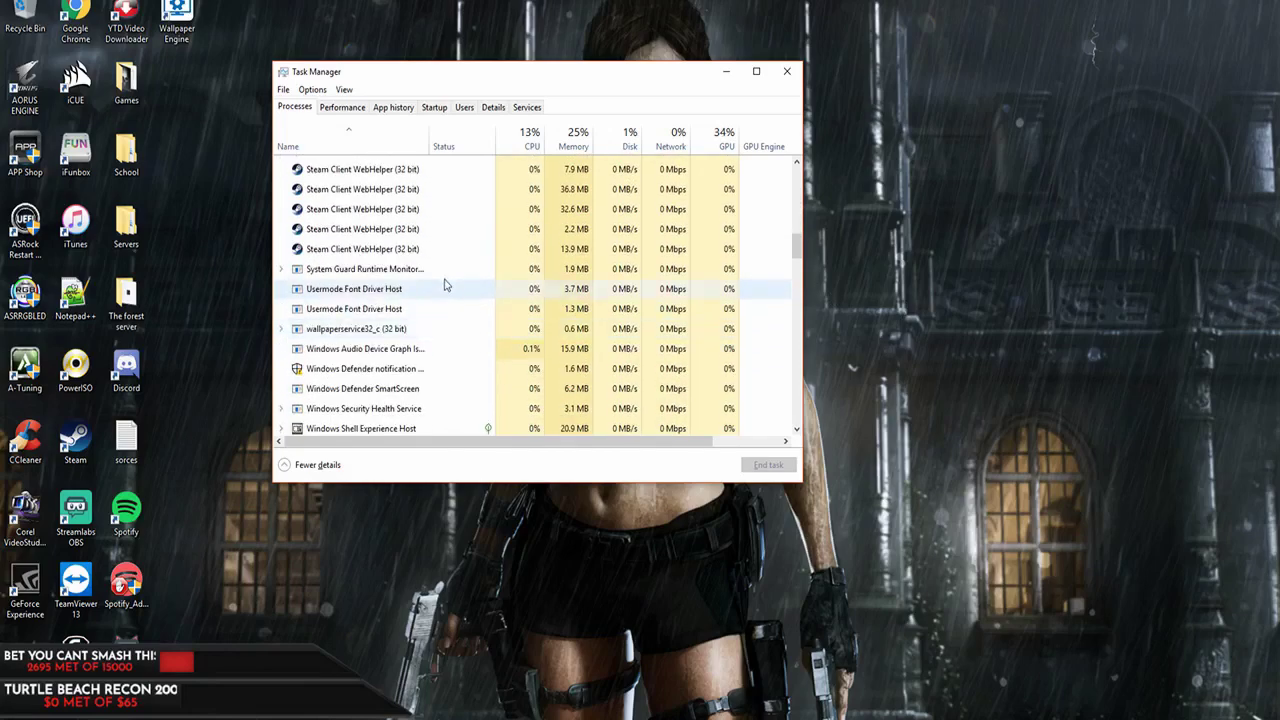
left_click(787, 71)
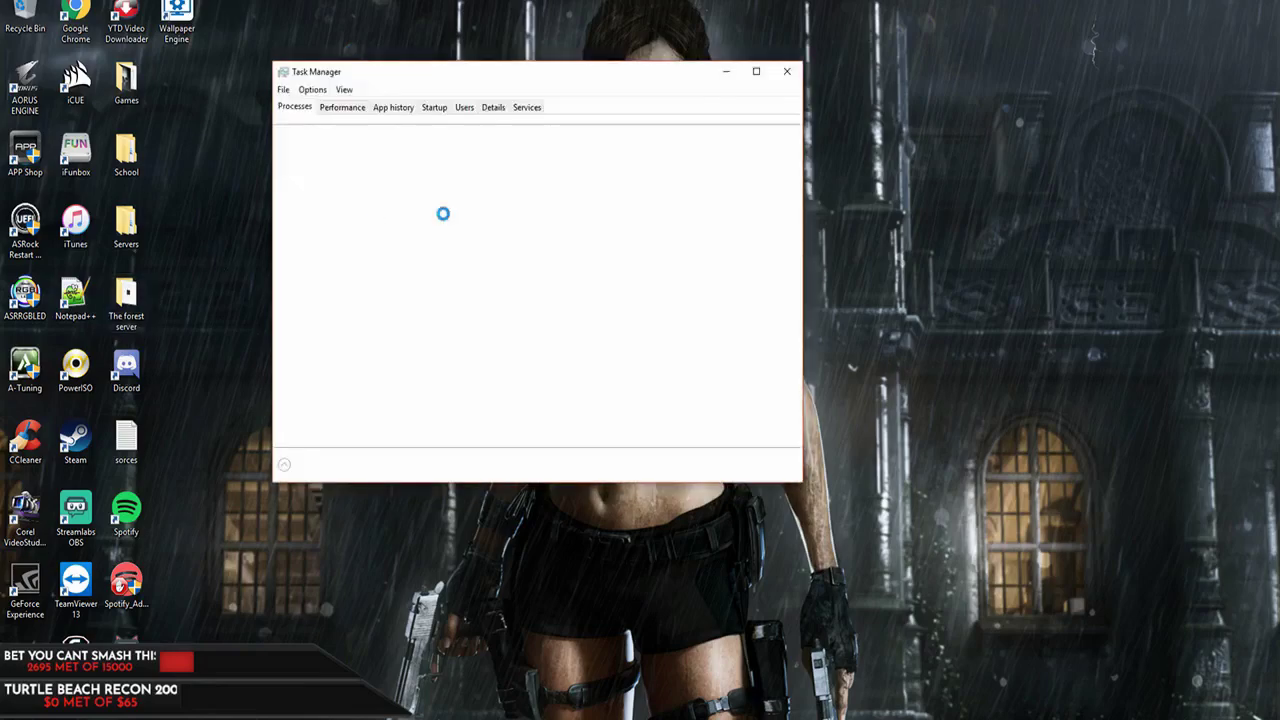
- Reopen Task Manager and end the wallpaperservice32_c (32 bit) background process
scroll(493, 305, "down", 5)
scroll(490, 306, "down", 10)
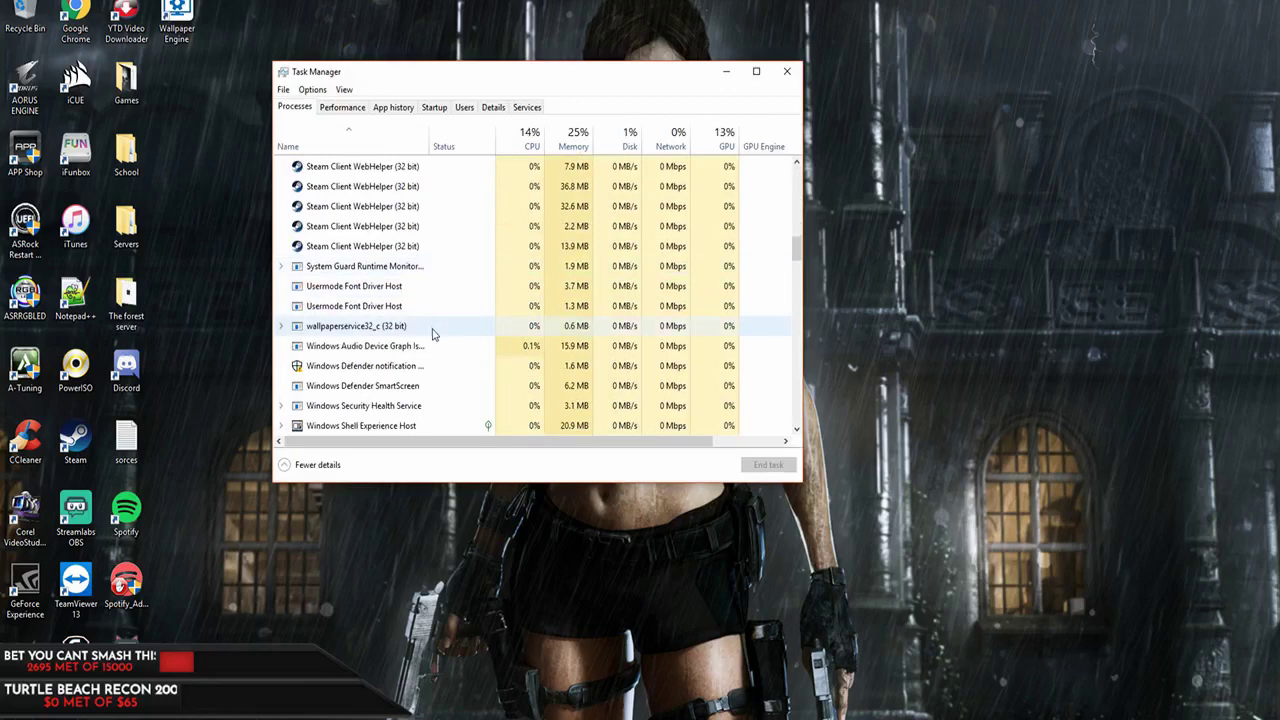
scroll(433, 335, "down", 1)
left_click(434, 328)
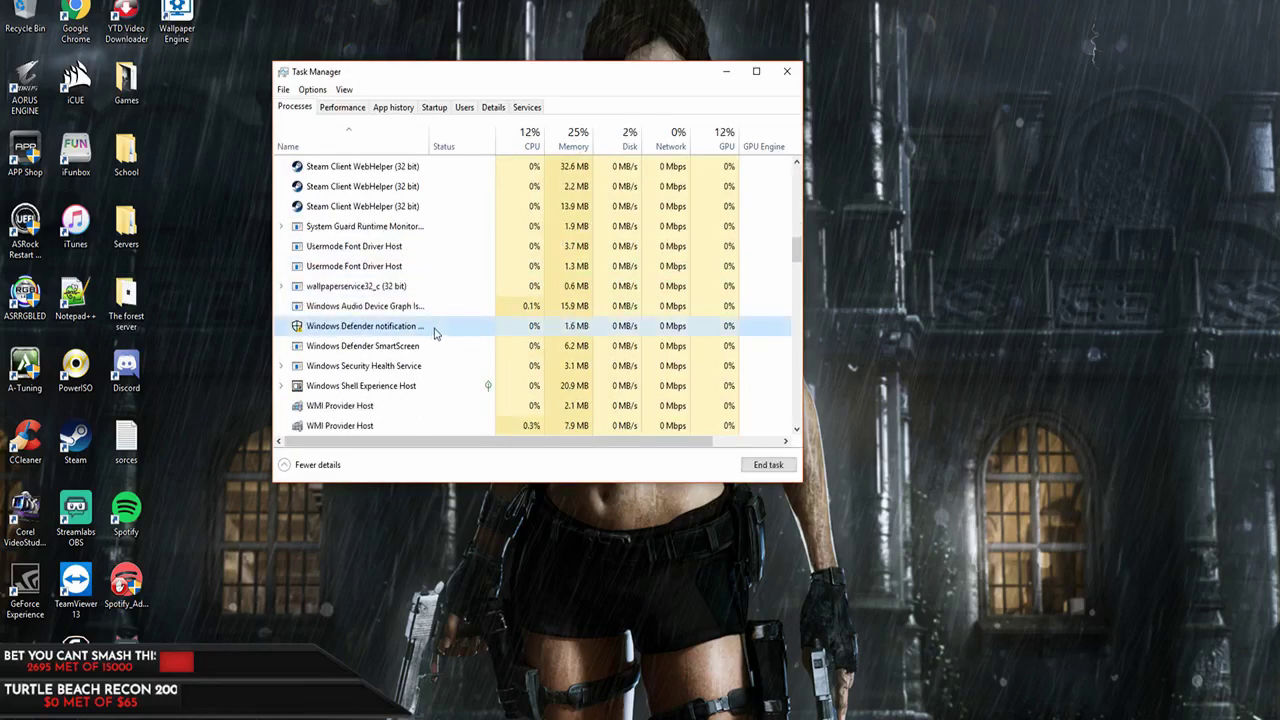
left_click(455, 292)
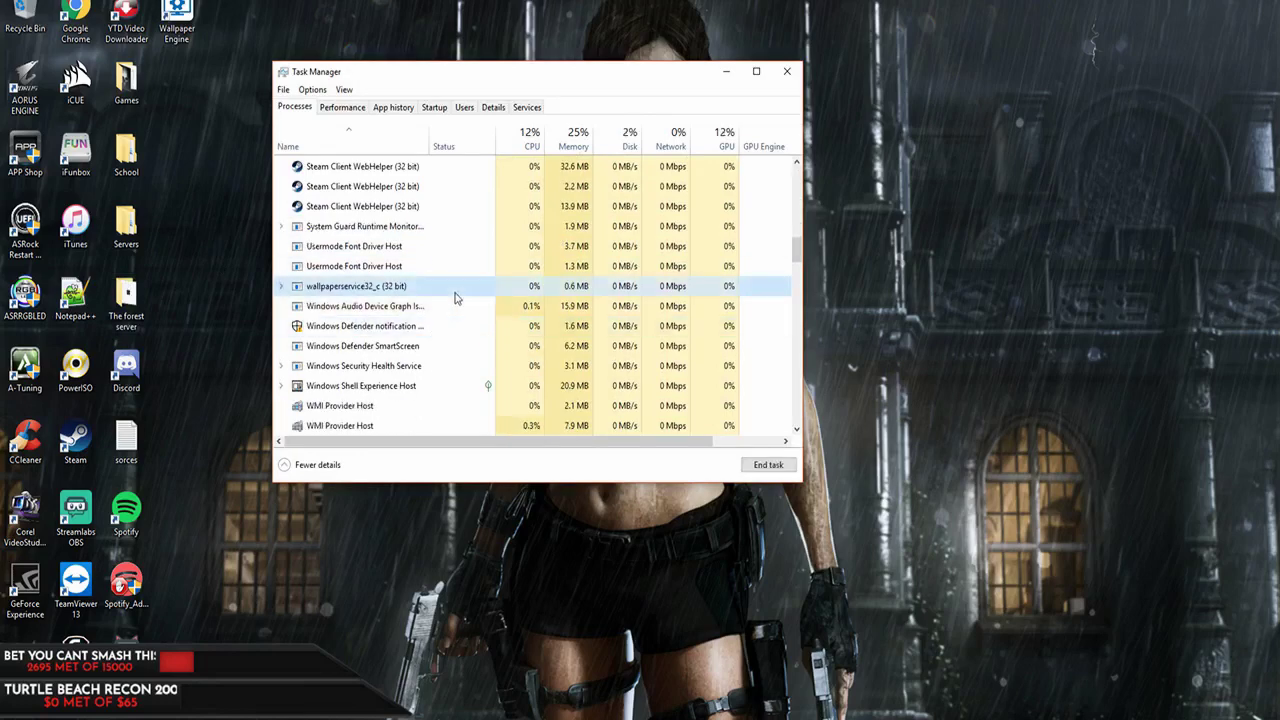
key("Delete")
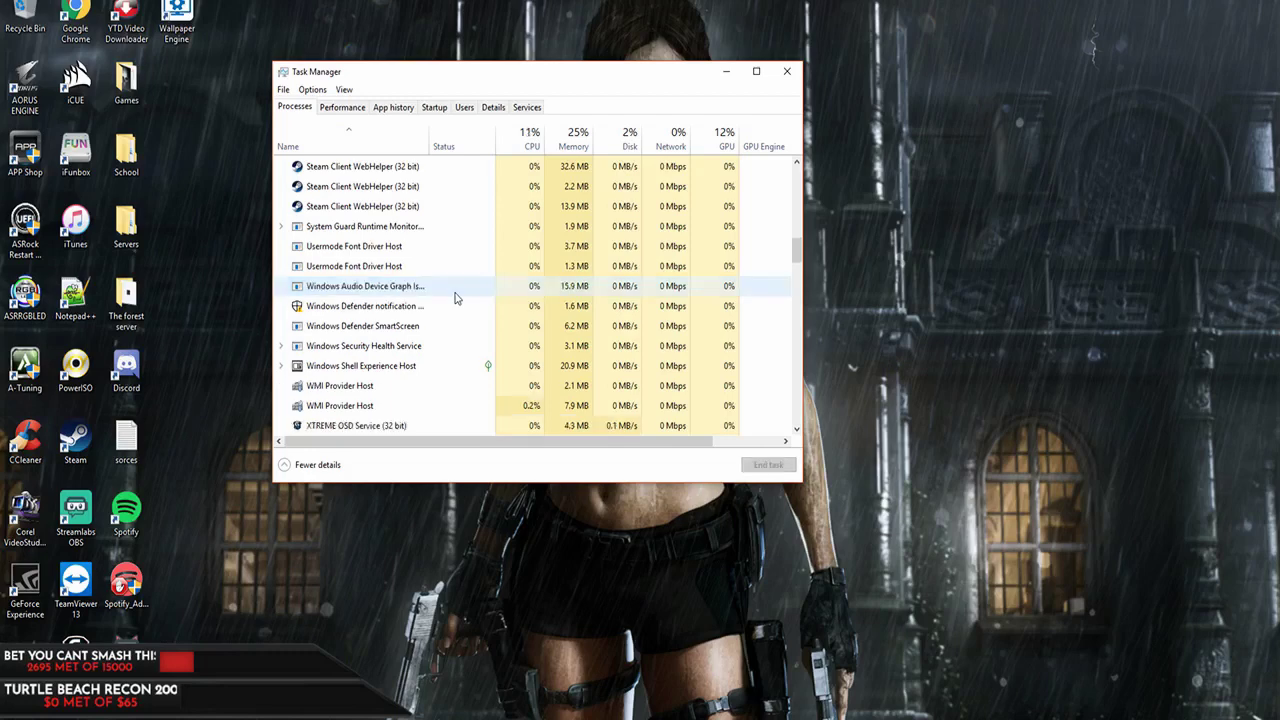
scroll(530, 403, "down", 1)
scroll(530, 403, "up", 1)
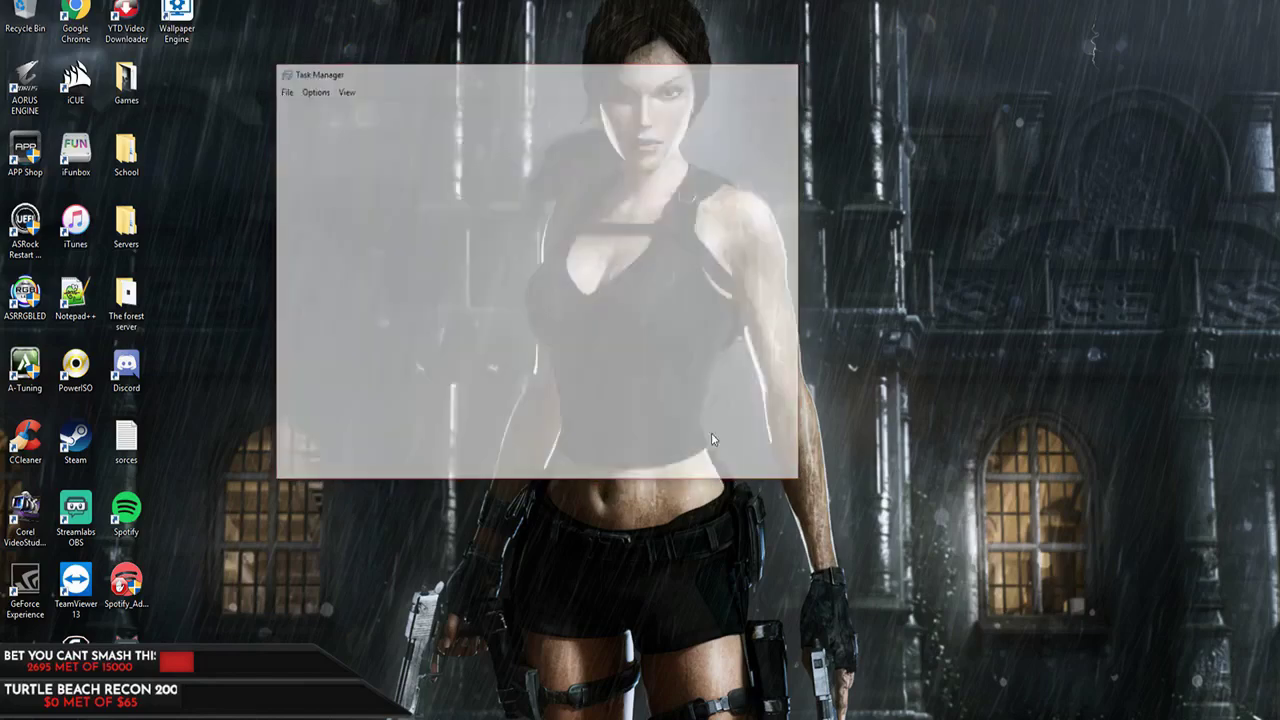
- Launch PLAYERUNKNOWN'S BATTLEGROUNDS from the desktop Games folder and close the folder window
double_click(126, 85)
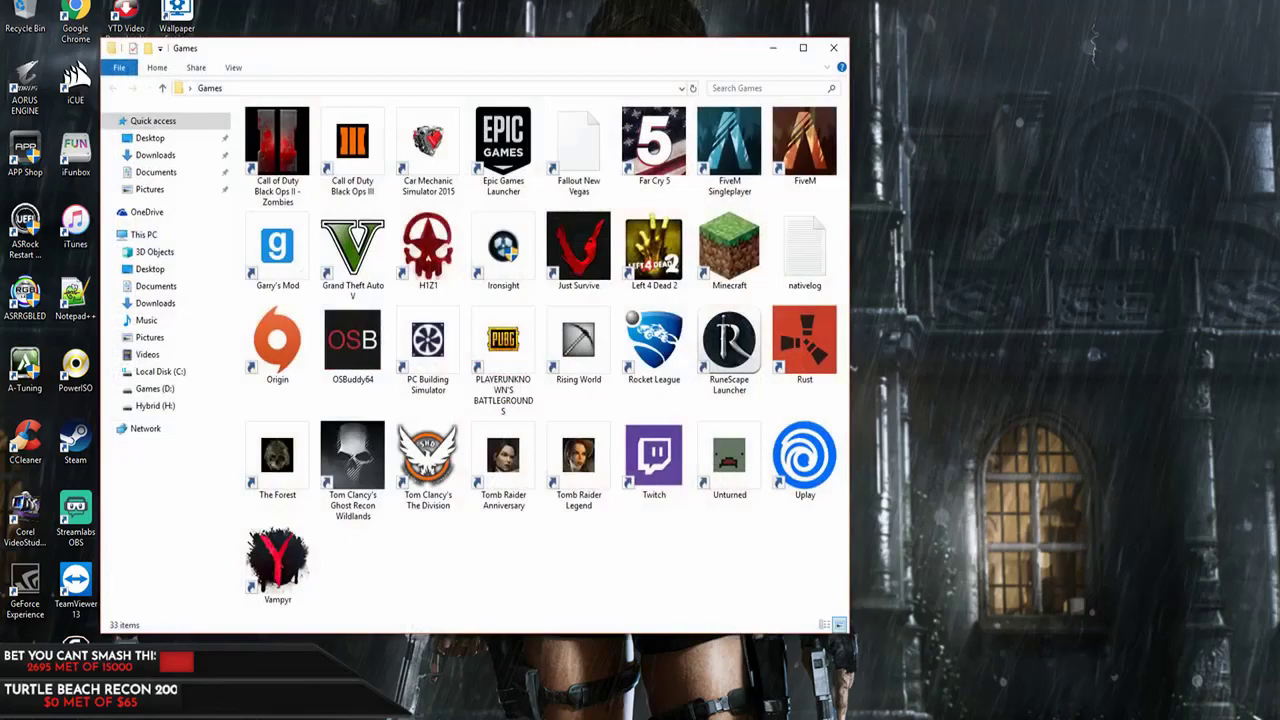
left_click(772, 48)
left_click_drag(498, 200, 810, 300)
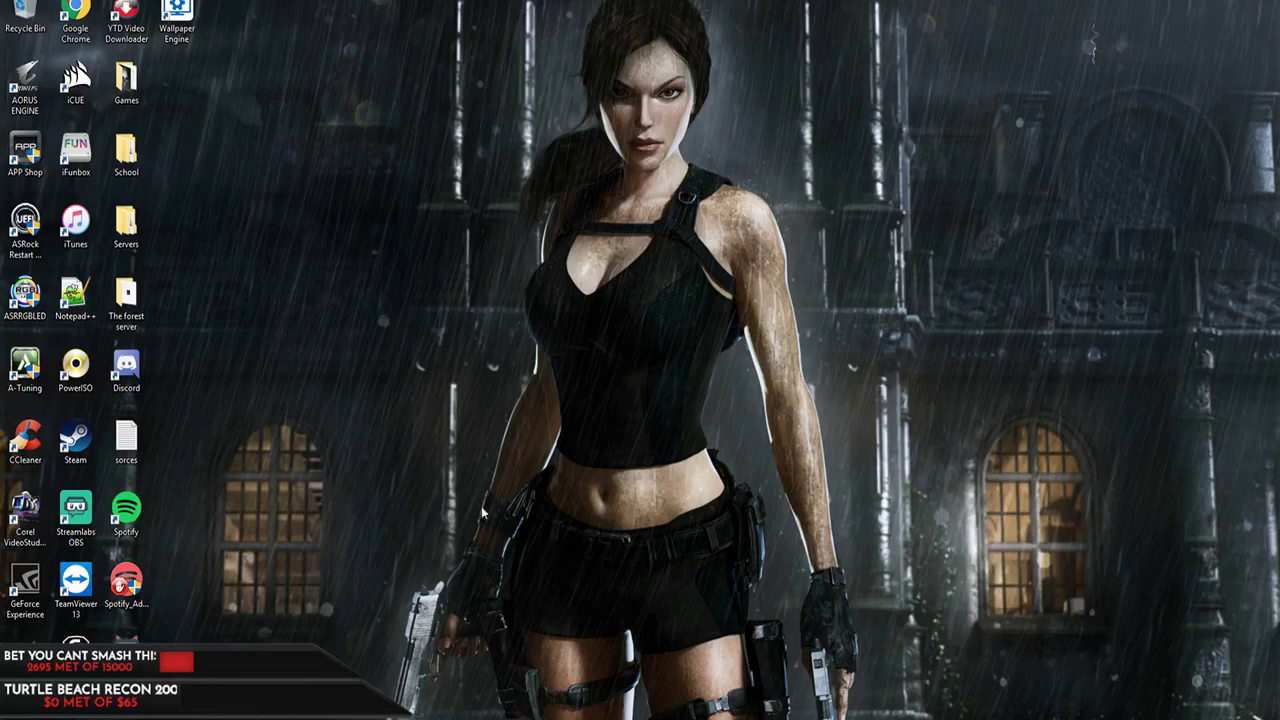
key("alt+Tab")
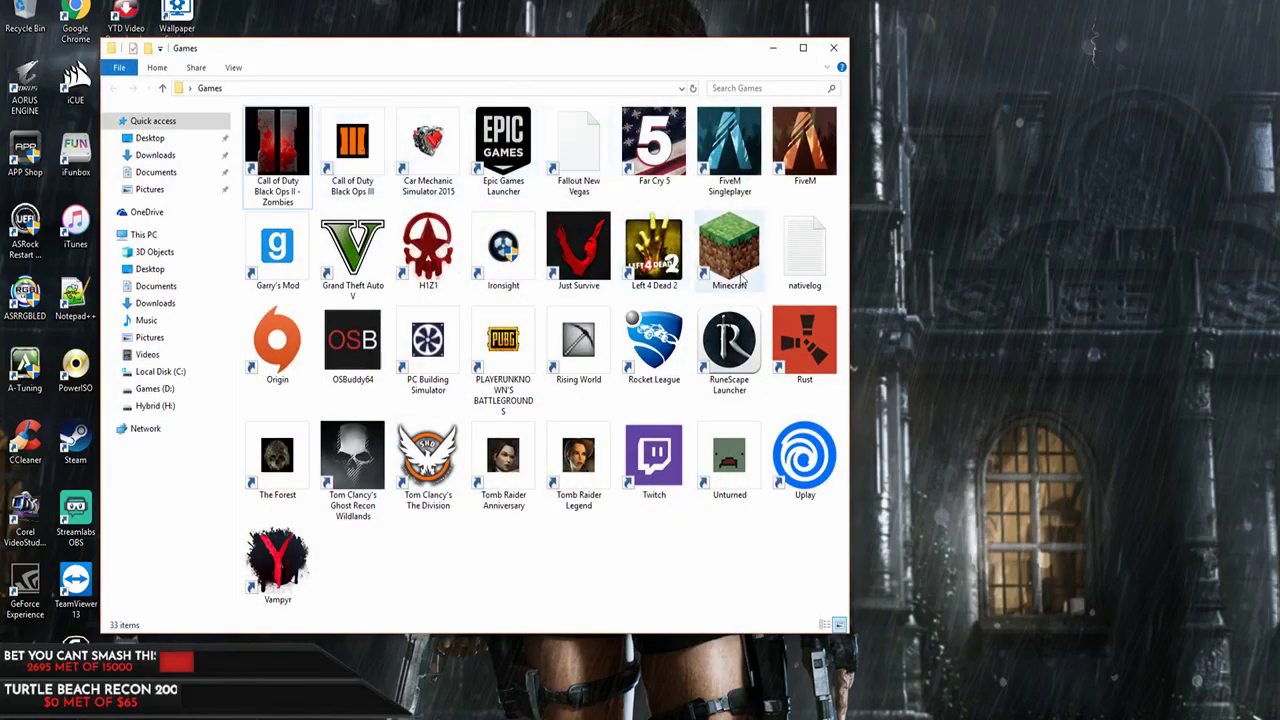
left_click(503, 345)
left_click(834, 47)
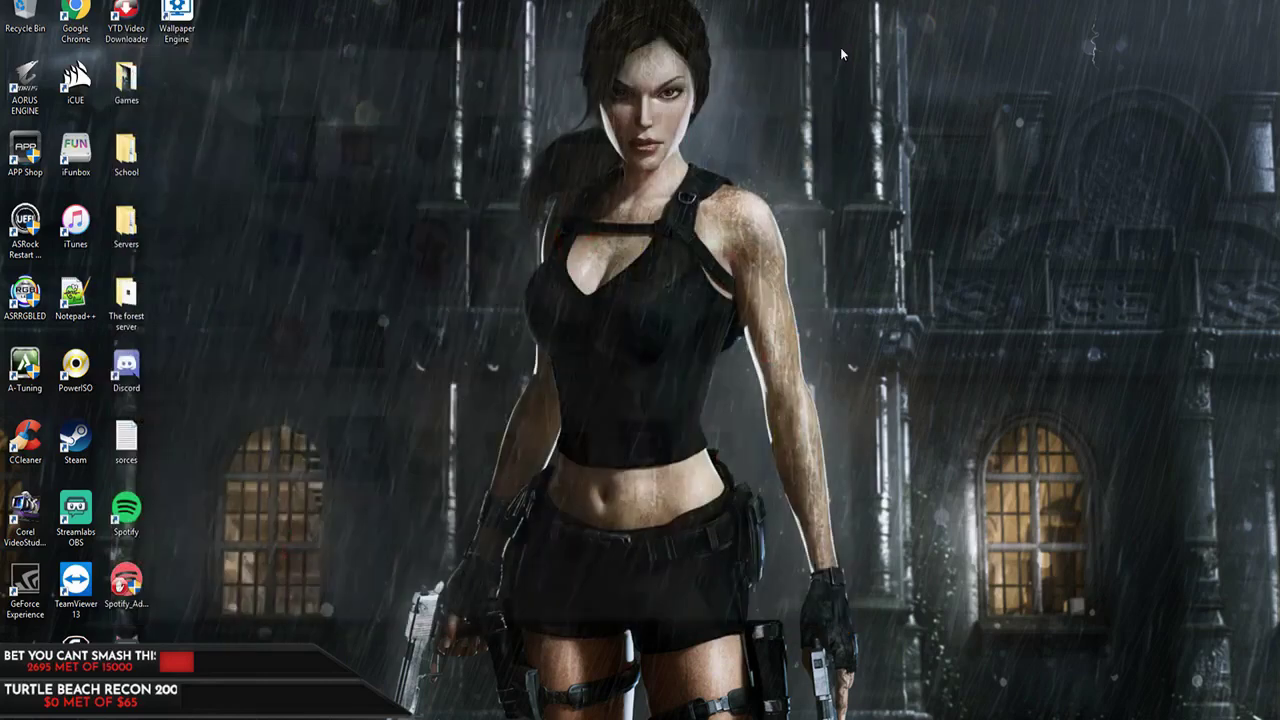